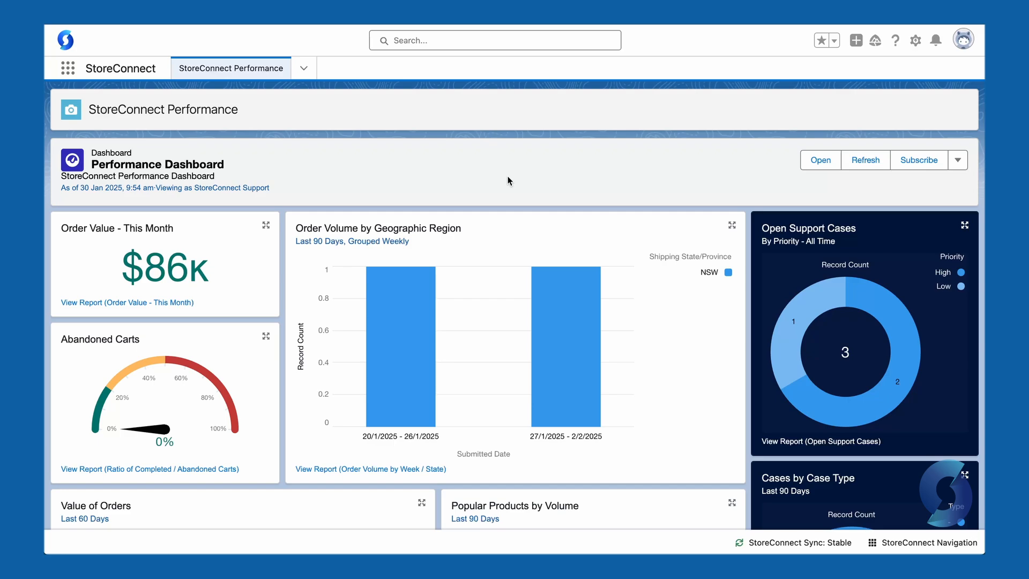
Open the Steve's Emporium store record from the list of all stores in the StoreConnect configuration
{"action": "left_click", "coordinate": [912, 541]}
{"action": "left_click", "coordinate": [669, 290]}
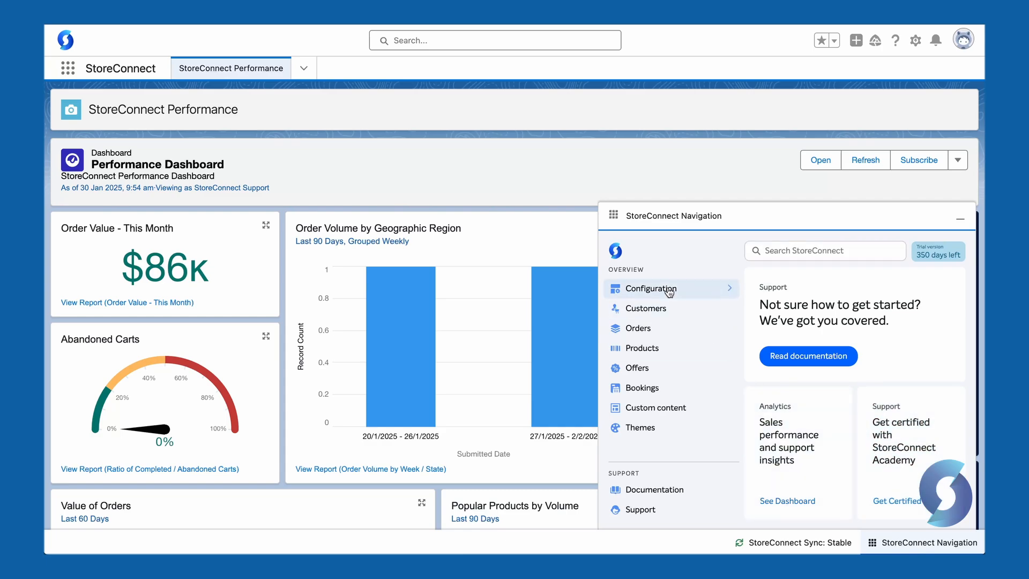
{"action": "left_click", "coordinate": [652, 309]}
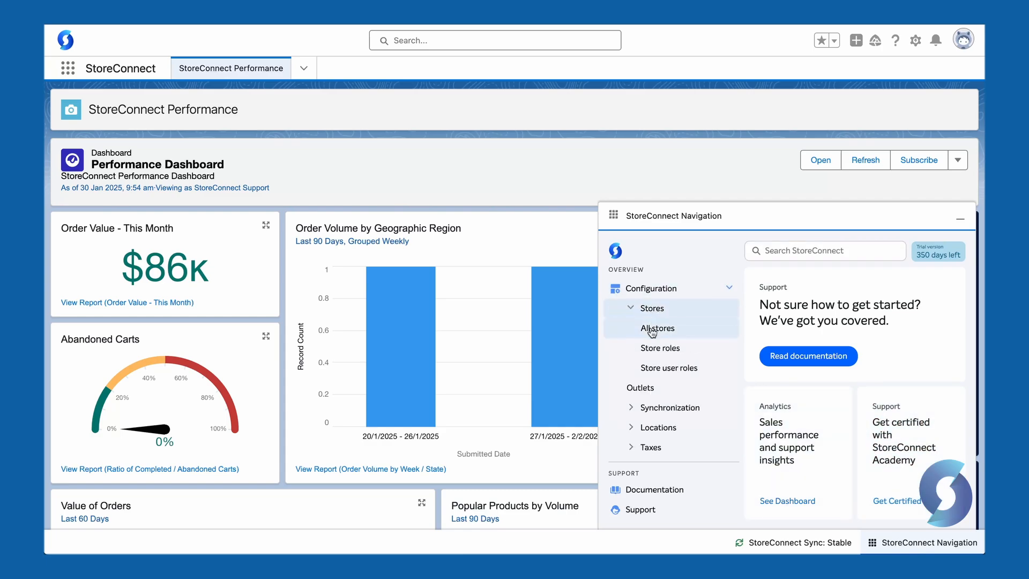
{"action": "left_click", "coordinate": [655, 328]}
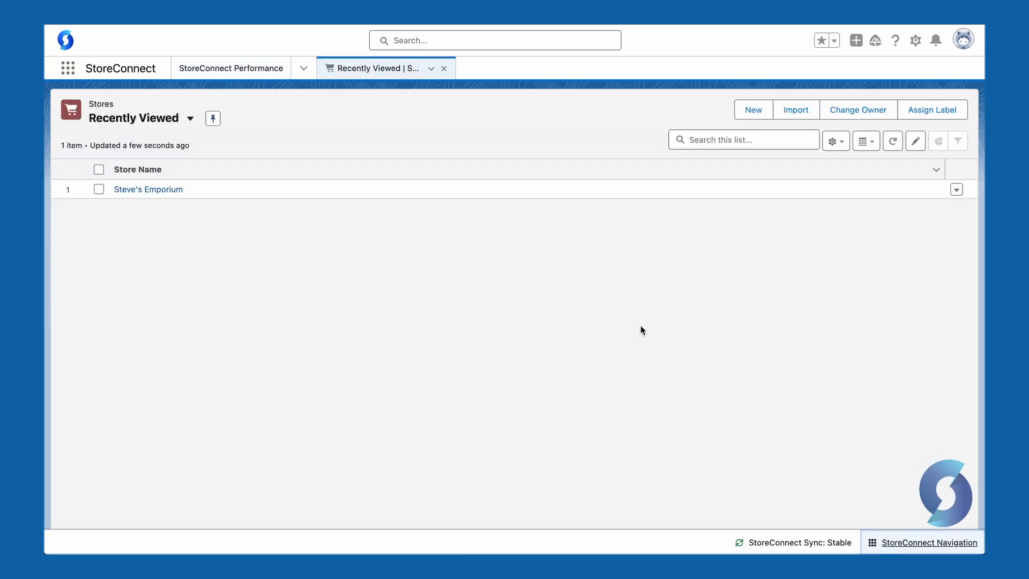
{"action": "left_click", "coordinate": [160, 190]}
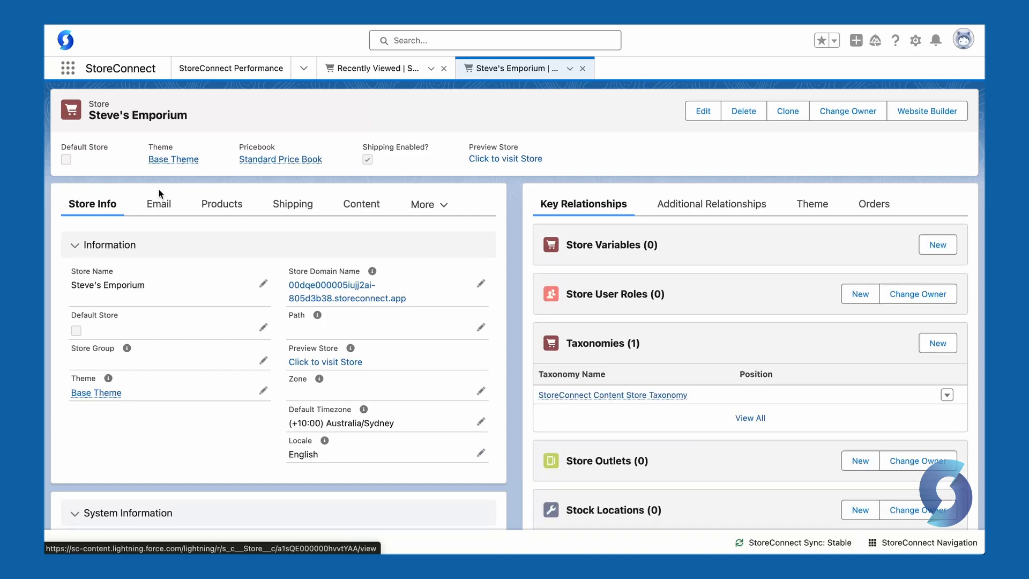
Add Points to the store's Display Price In options alongside Currency in its product pricing settings and save
{"action": "left_click", "coordinate": [223, 211]}
{"action": "scroll", "coordinate": [166, 298], "scroll_direction": "down", "scroll_amount": 2}
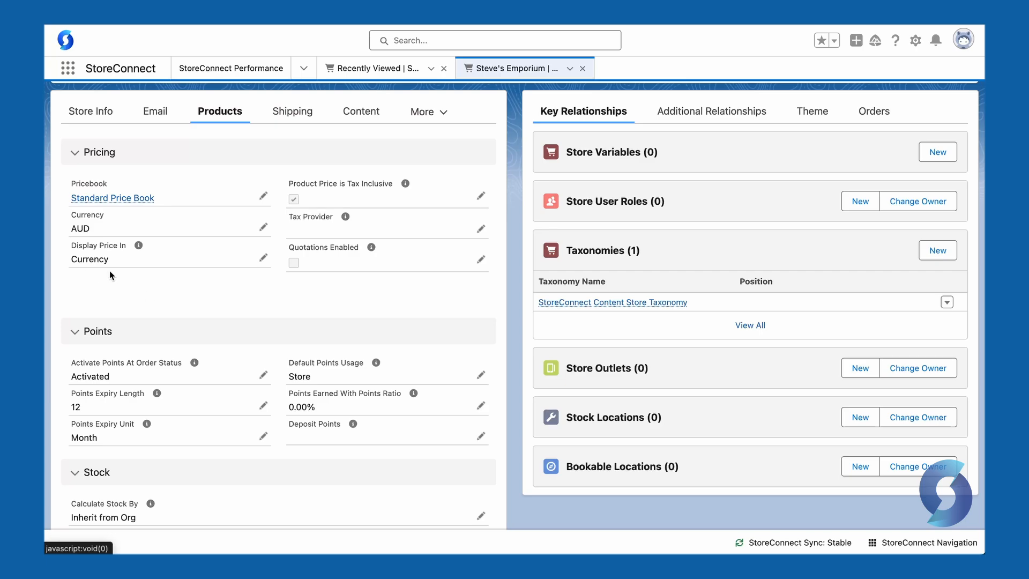
{"action": "left_click", "coordinate": [263, 260]}
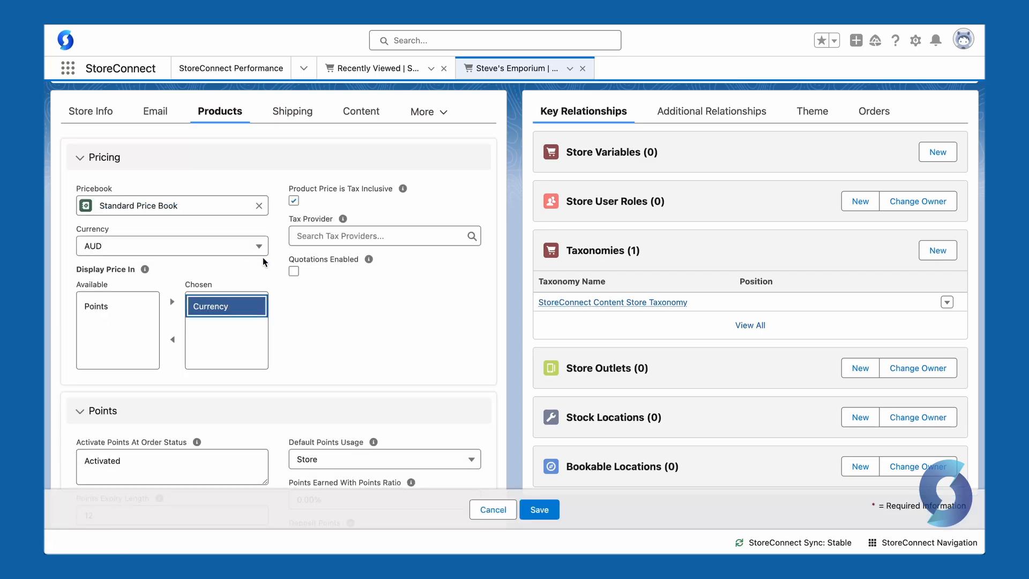
{"action": "left_click", "coordinate": [137, 304]}
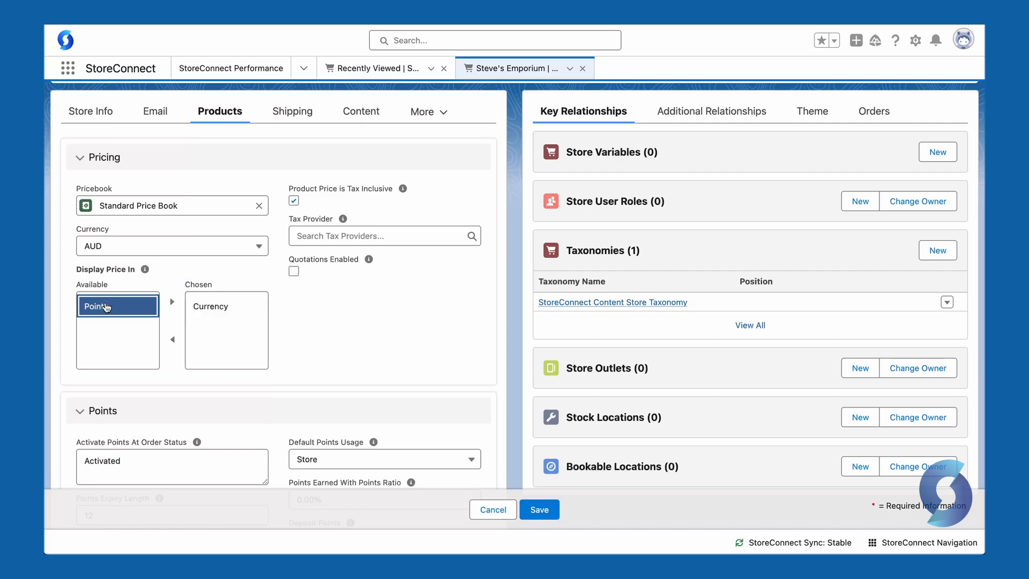
{"action": "left_click", "coordinate": [172, 304]}
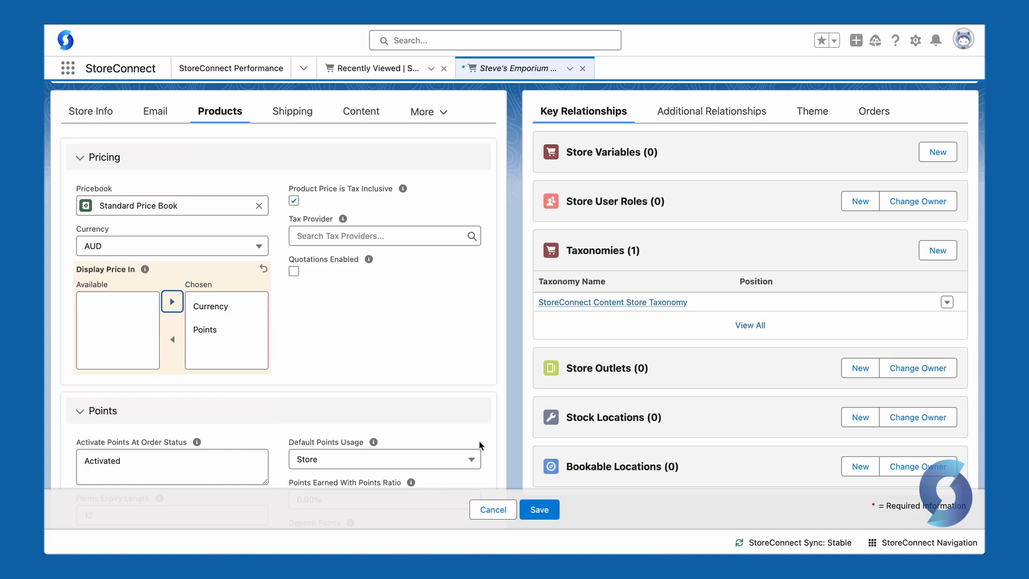
{"action": "left_click", "coordinate": [540, 509]}
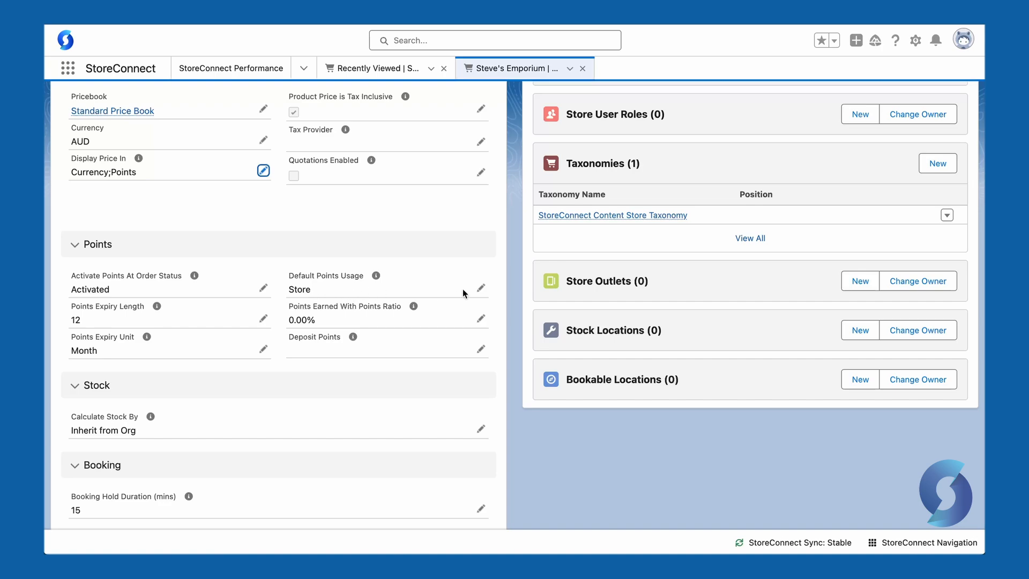
Set the store's Default Points Usage to Store and save the record
{"action": "left_click", "coordinate": [481, 288]}
{"action": "left_click", "coordinate": [398, 374]}
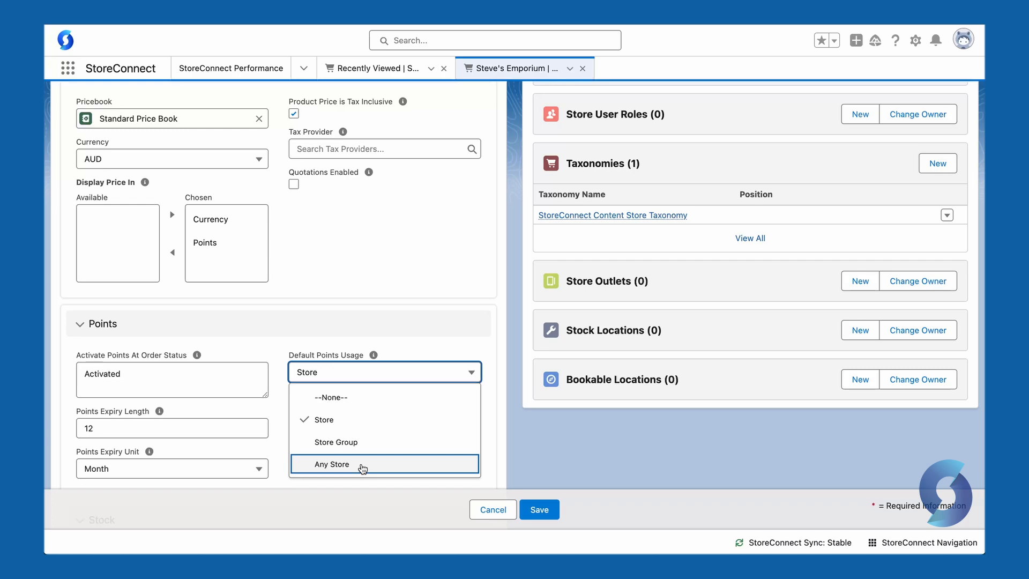
{"action": "left_click", "coordinate": [350, 425]}
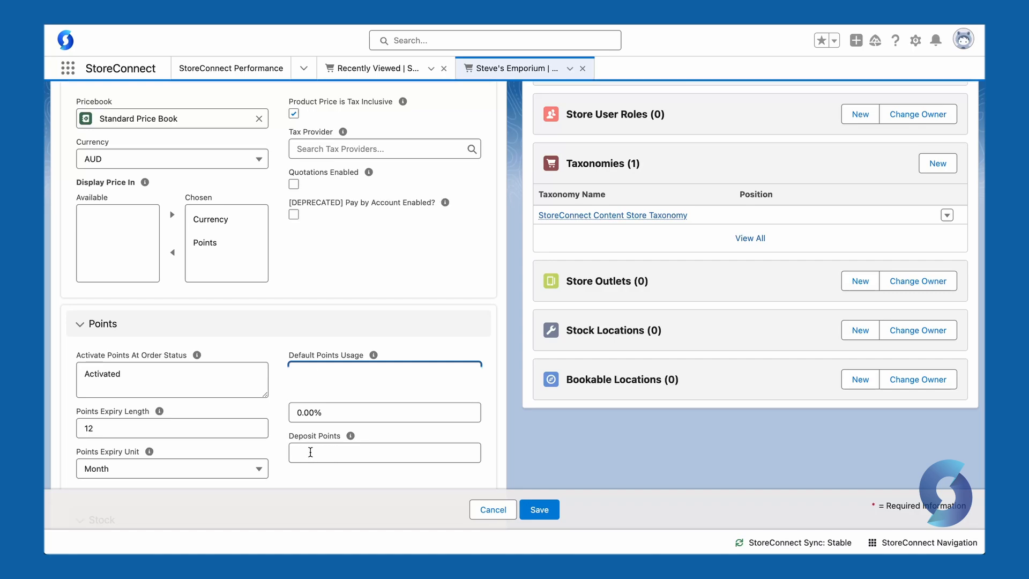
{"action": "left_click", "coordinate": [539, 509]}
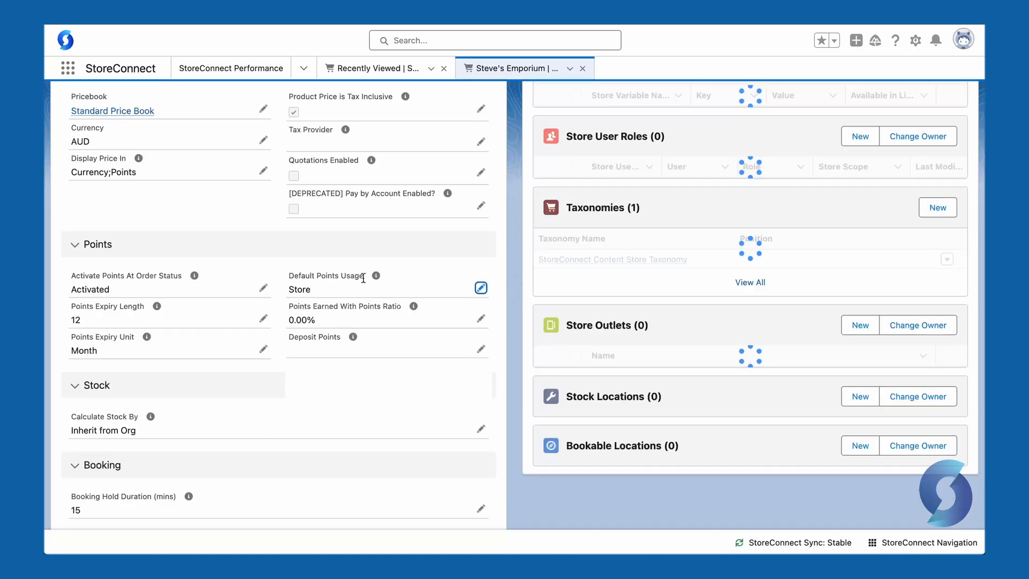
Set the Default Purchase Rate of the store's Standard Price Book to 100.00 and save
{"action": "scroll", "coordinate": [362, 262], "scroll_direction": "up", "scroll_amount": 3}
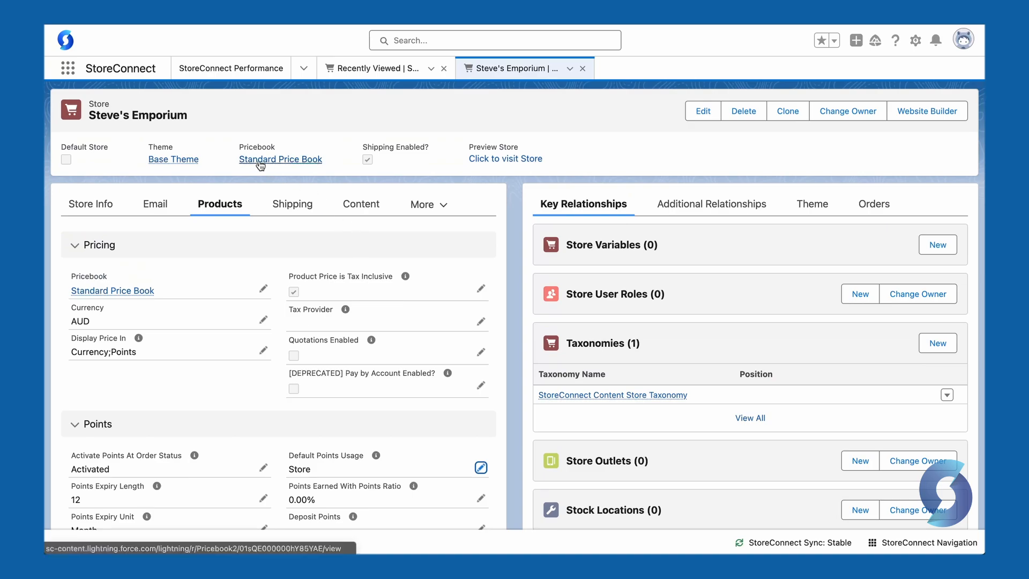
{"action": "left_click", "coordinate": [281, 160]}
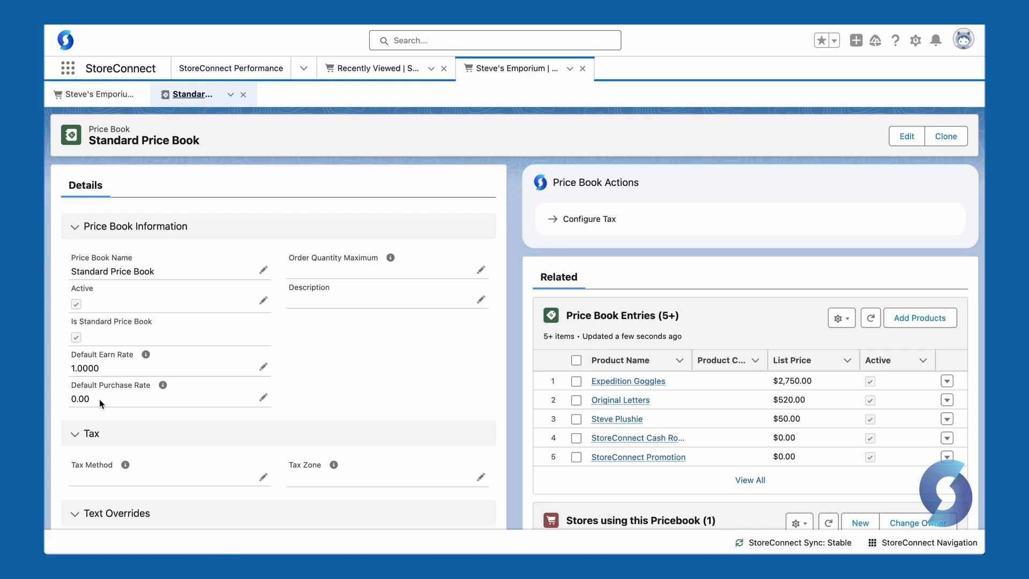
{"action": "left_click", "coordinate": [263, 398]}
{"action": "left_click_drag", "start_coordinate": [143, 422], "coordinate": [79, 421]}
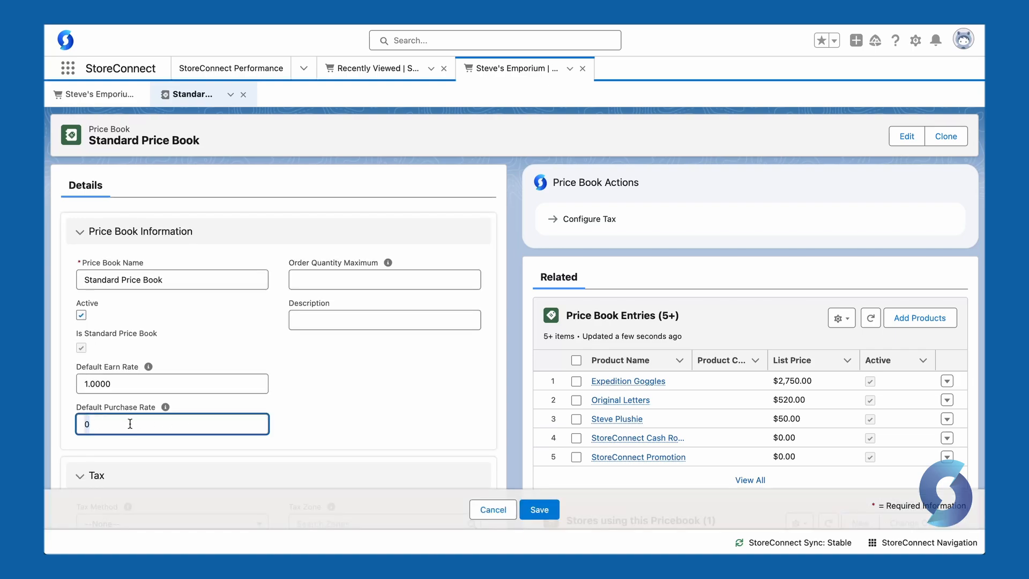
{"action": "type", "text": "1.00"}
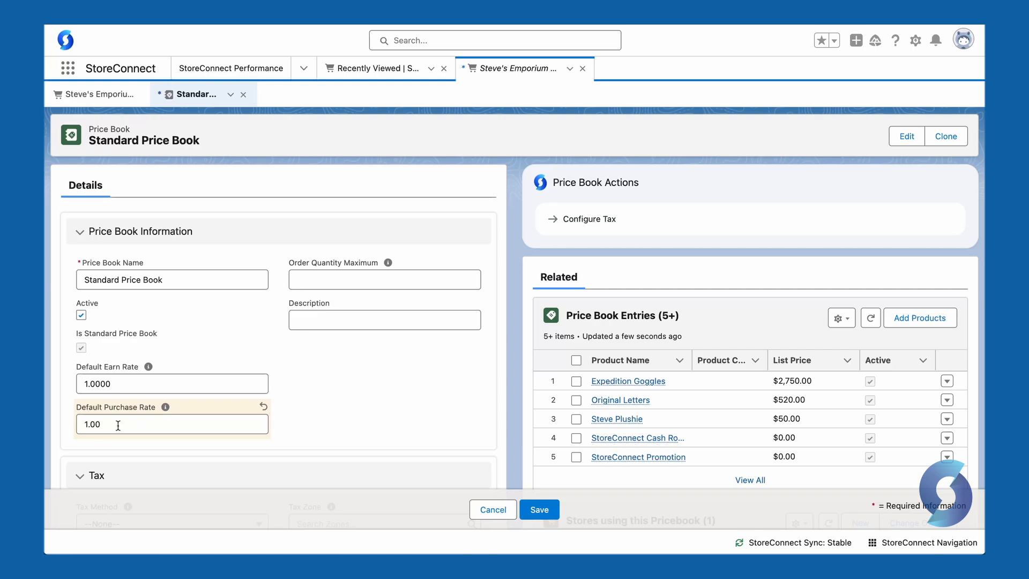
{"action": "left_click", "coordinate": [118, 425]}
{"action": "key", "text": "BackSpace"}
{"action": "key", "text": "BackSpace"}
{"action": "key", "text": "BackSpace"}
{"action": "type", "text": "0"}
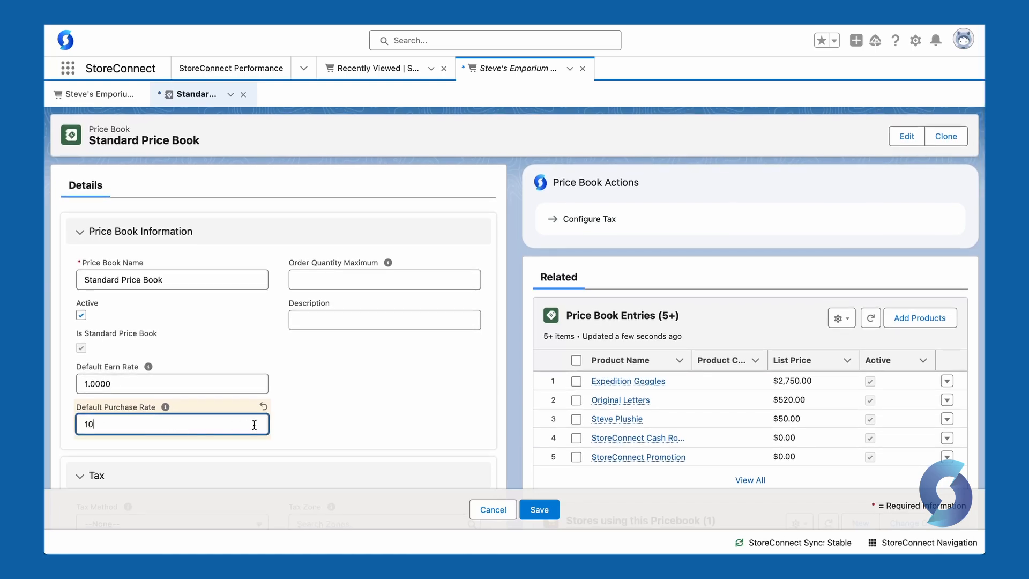
{"action": "left_click", "coordinate": [294, 426]}
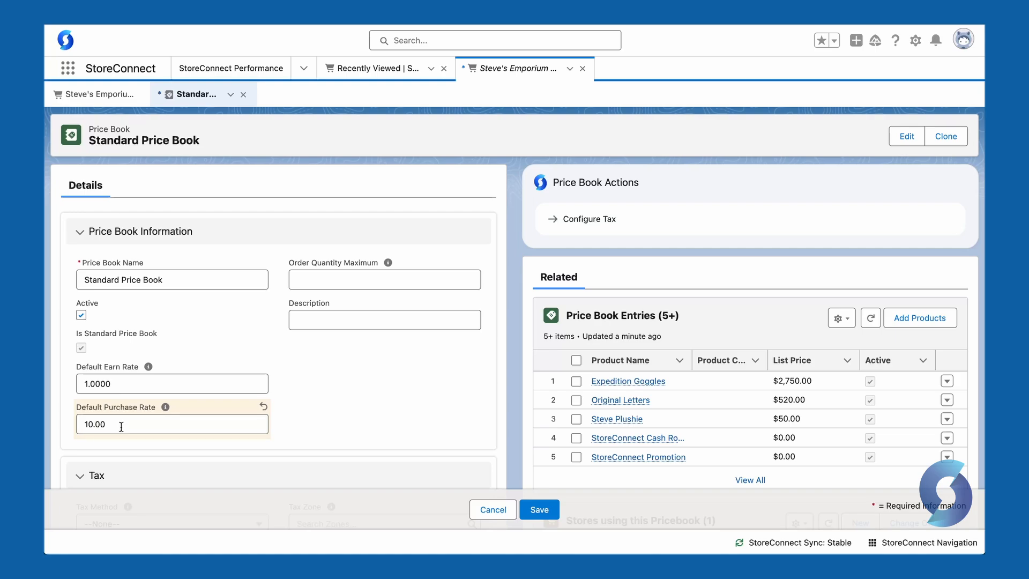
{"action": "left_click", "coordinate": [121, 426]}
{"action": "type", "text": "0"}
{"action": "left_click", "coordinate": [314, 430]}
{"action": "left_click", "coordinate": [529, 510]}
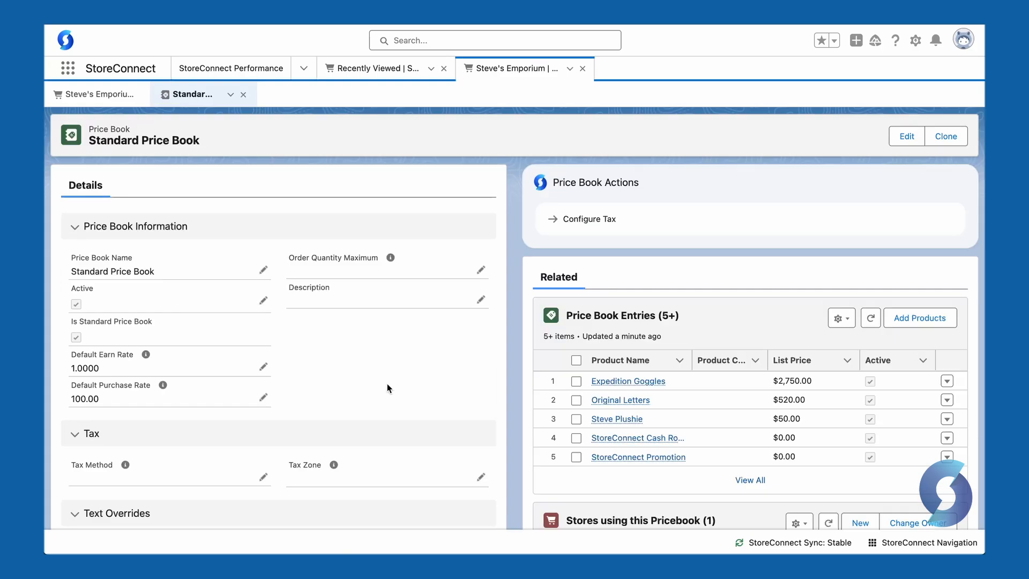
Enable Can Purchase With Points on the Steve Plushie product's Standard Price Book entry and save it
{"action": "left_click", "coordinate": [617, 419]}
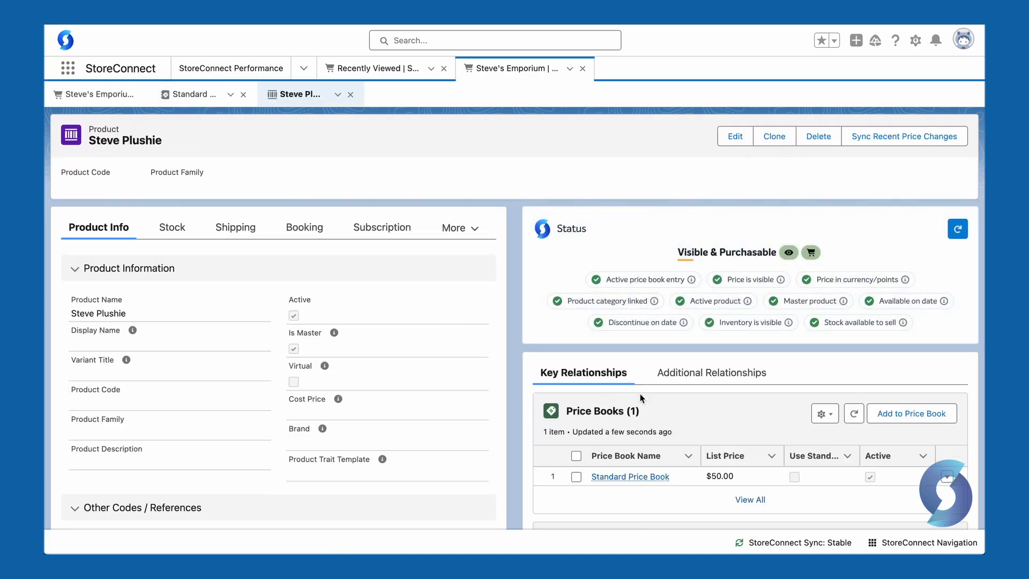
{"action": "left_click", "coordinate": [947, 477]}
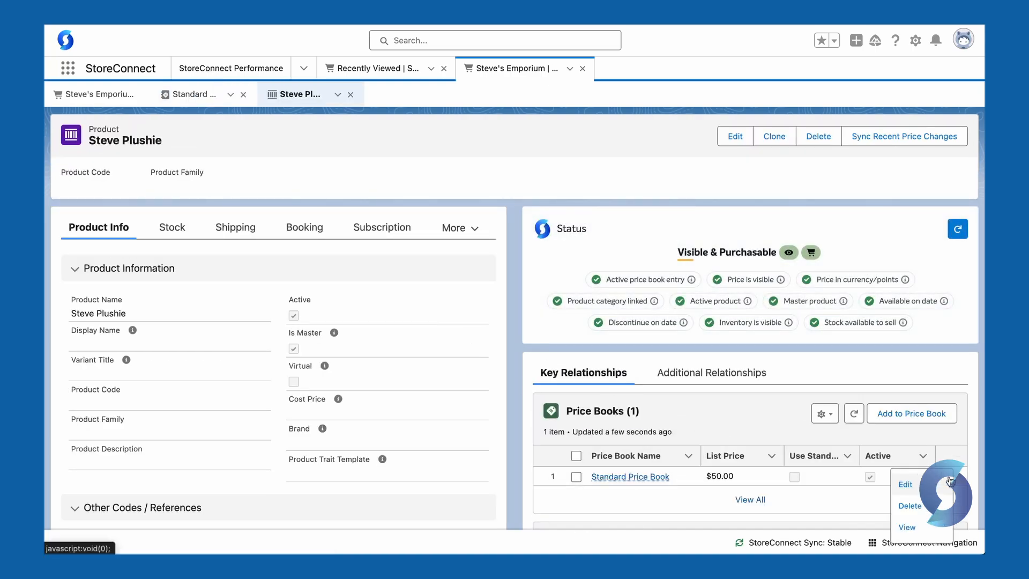
{"action": "left_click", "coordinate": [911, 485]}
{"action": "scroll", "coordinate": [482, 345], "scroll_direction": "down", "scroll_amount": 2}
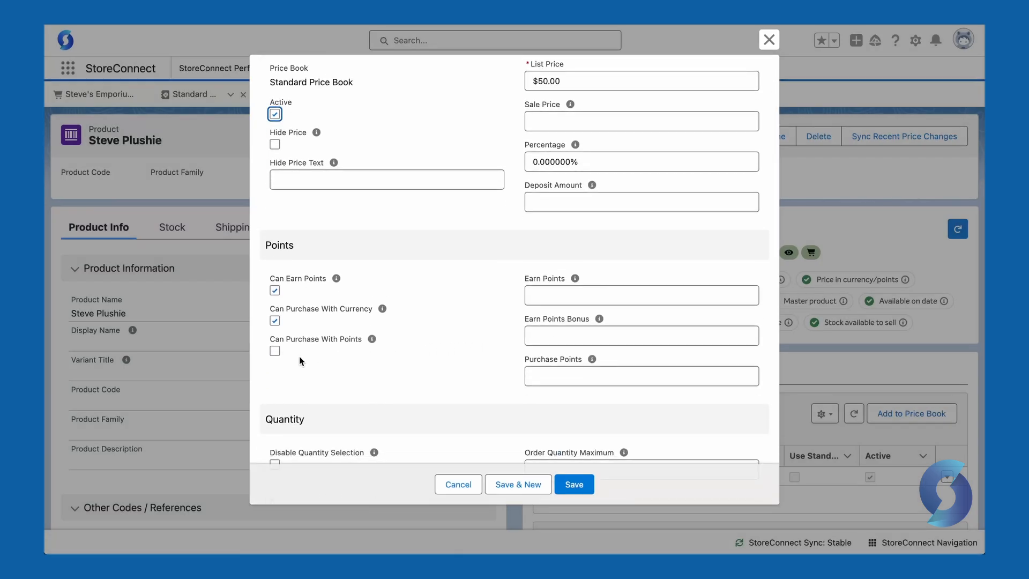
{"action": "left_click", "coordinate": [275, 351]}
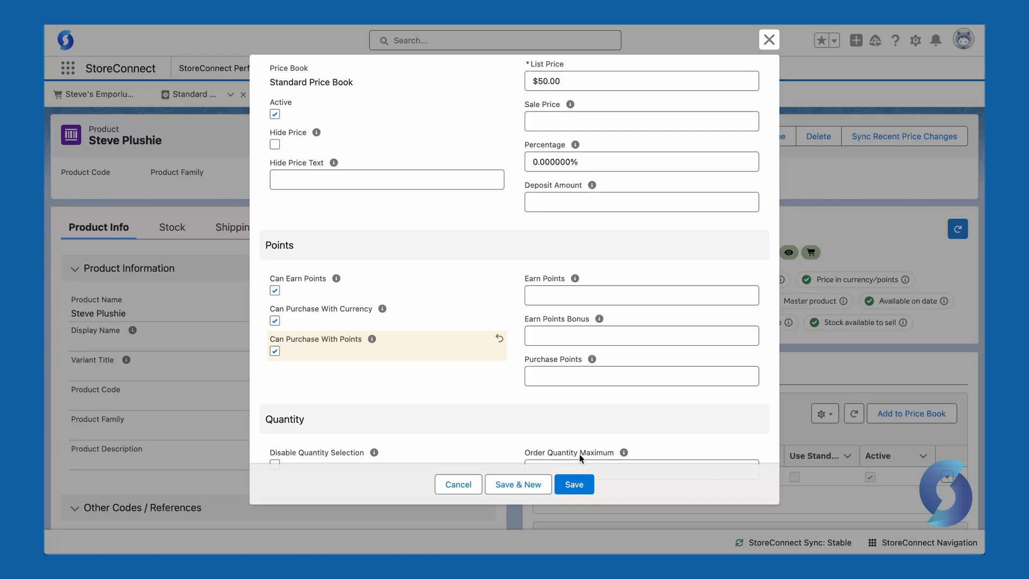
{"action": "left_click", "coordinate": [574, 485]}
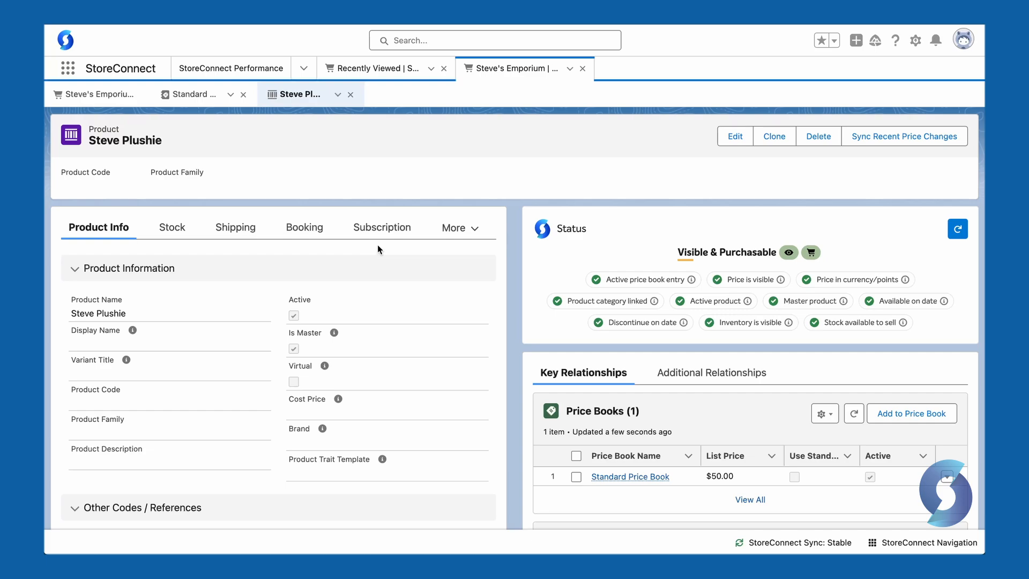
Enable Can Purchase With Points on the StoreConnect Shipping product's Standard Price Book entry and save it
{"action": "left_click", "coordinate": [304, 70]}
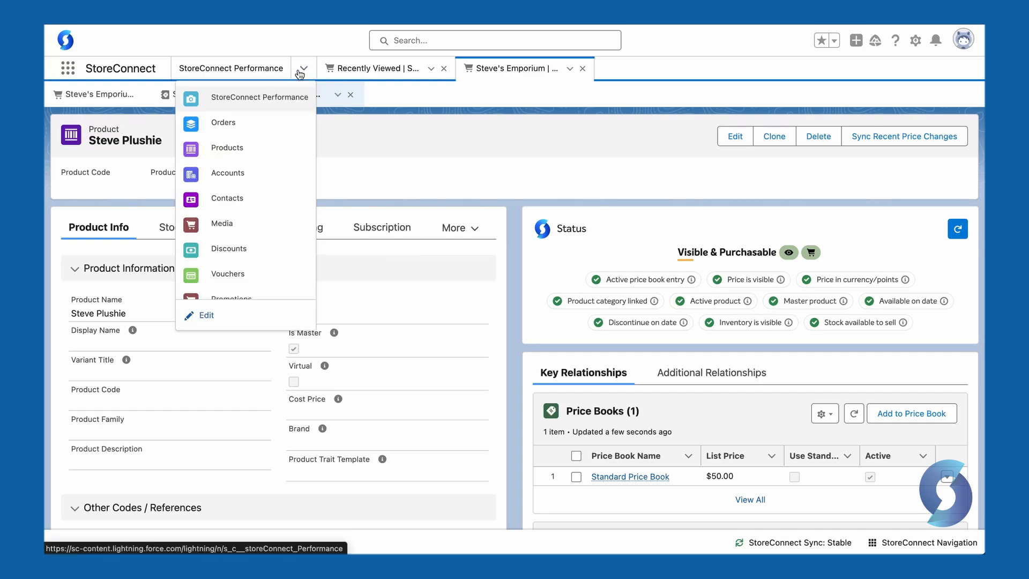
{"action": "left_click", "coordinate": [225, 147]}
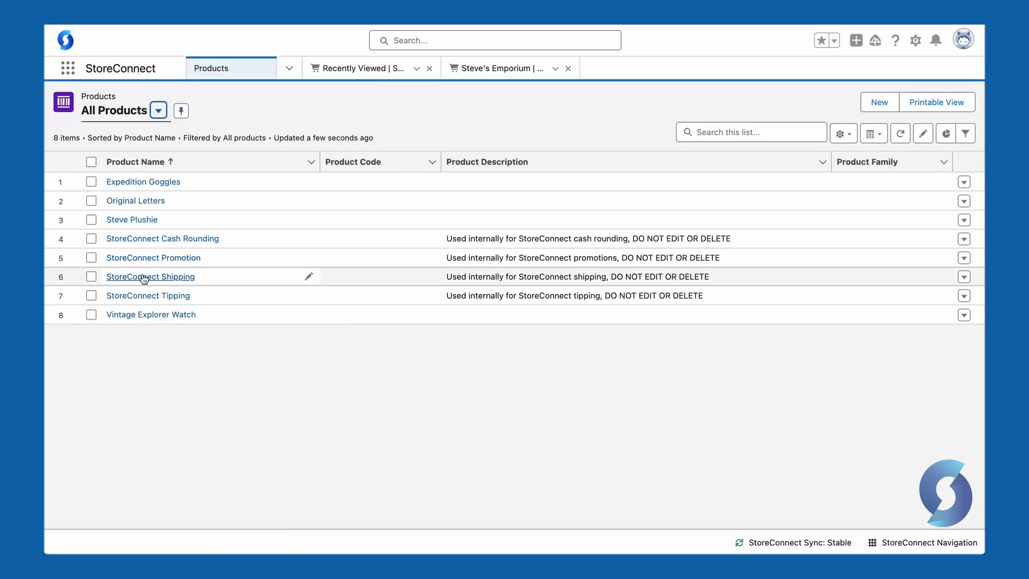
{"action": "left_click", "coordinate": [179, 277]}
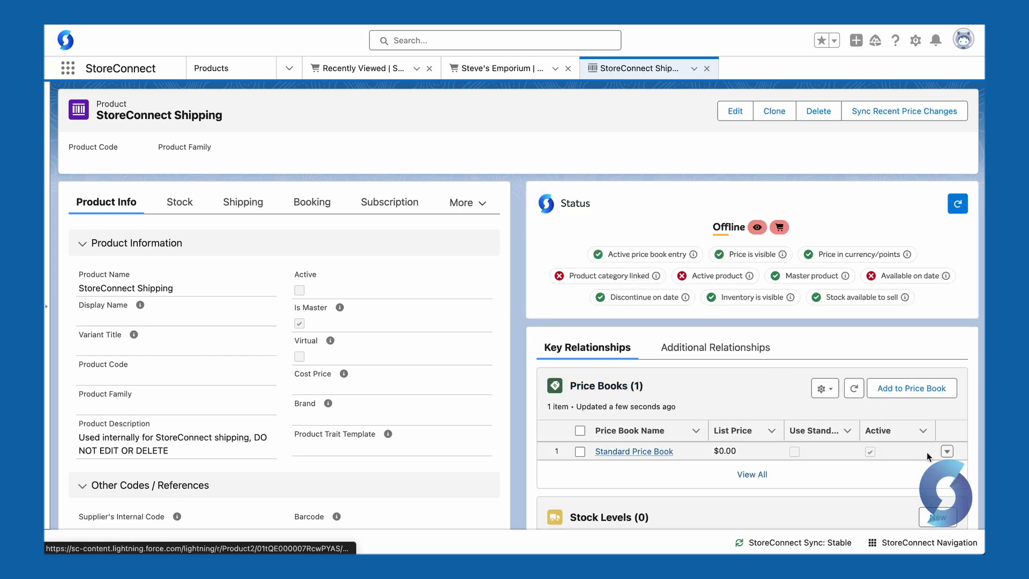
{"action": "left_click", "coordinate": [947, 451]}
{"action": "left_click", "coordinate": [909, 402]}
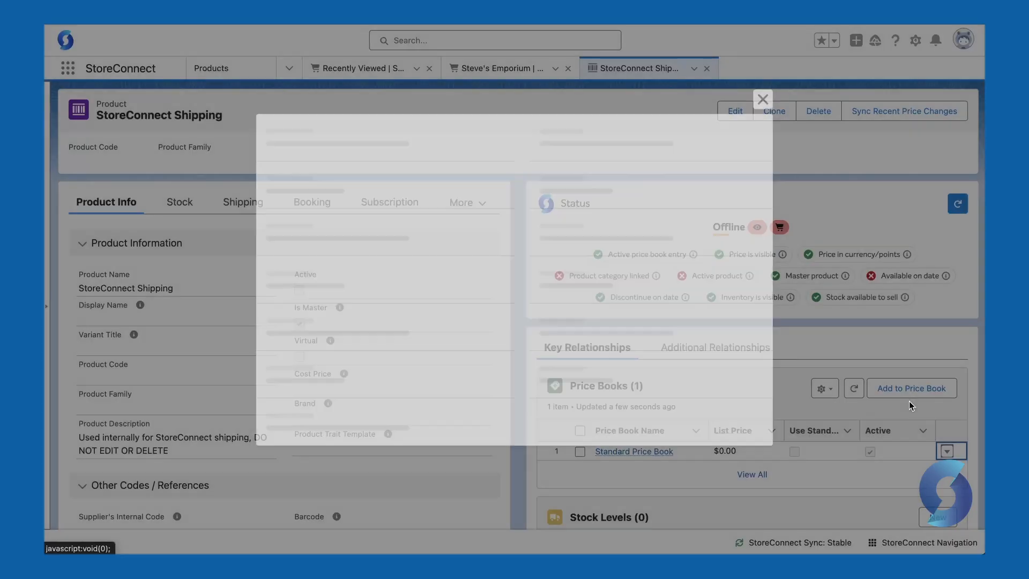
{"action": "scroll", "coordinate": [406, 356], "scroll_direction": "down", "scroll_amount": 2}
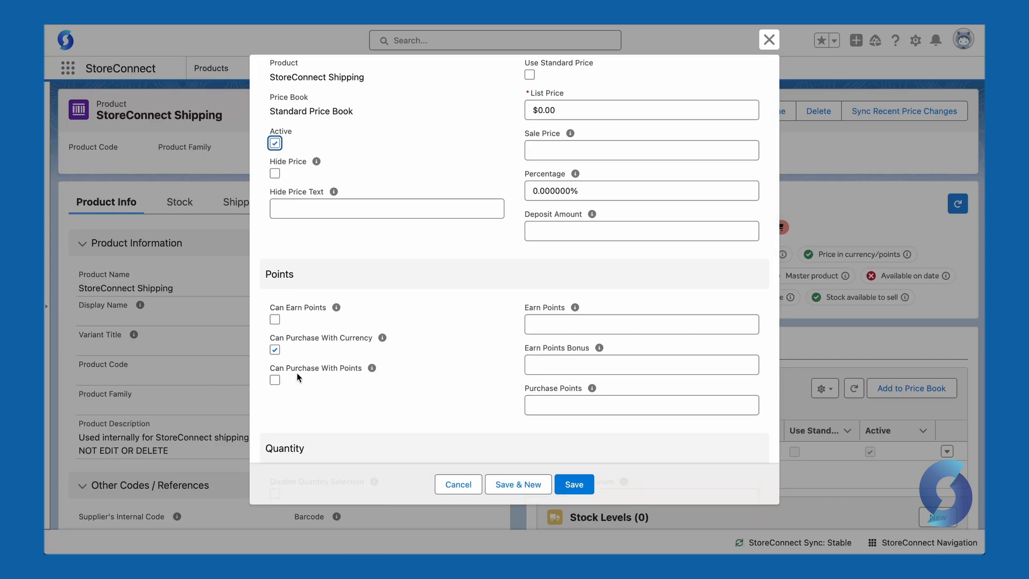
{"action": "left_click", "coordinate": [275, 380]}
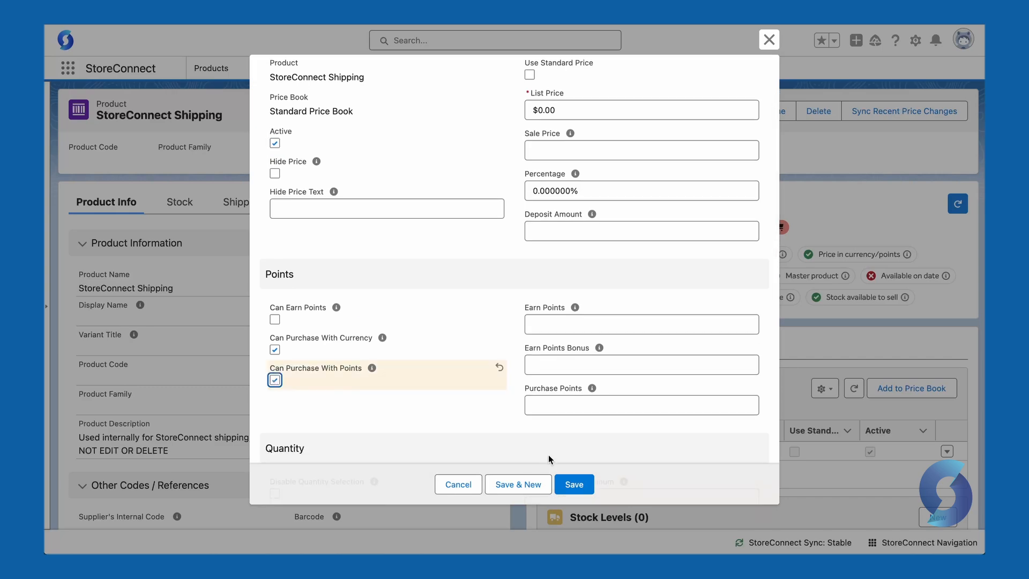
{"action": "left_click", "coordinate": [571, 485]}
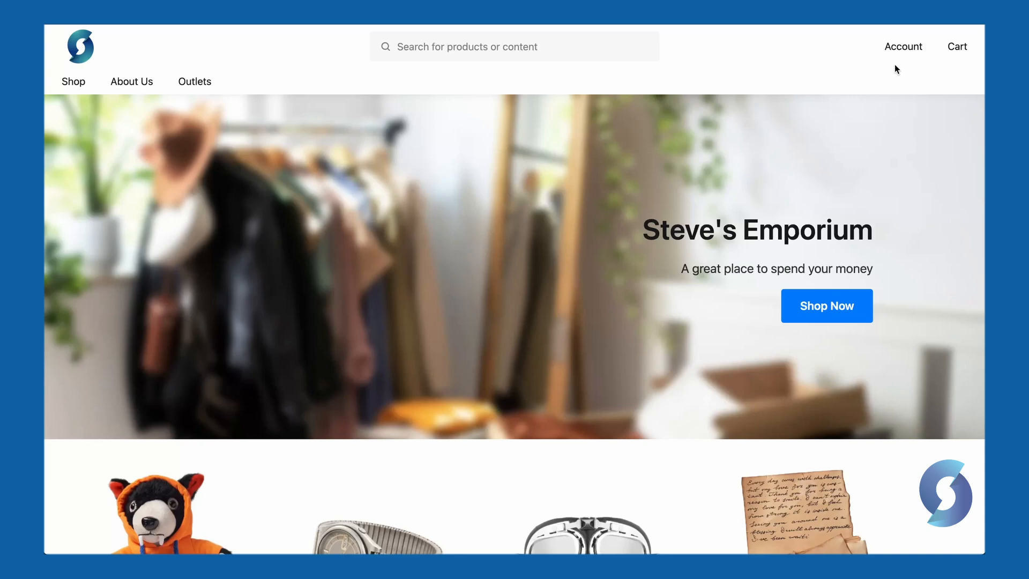
Check the current and pending points balances in the customer's account summary on the Steve's Emporium storefront
{"action": "left_click", "coordinate": [906, 28]}
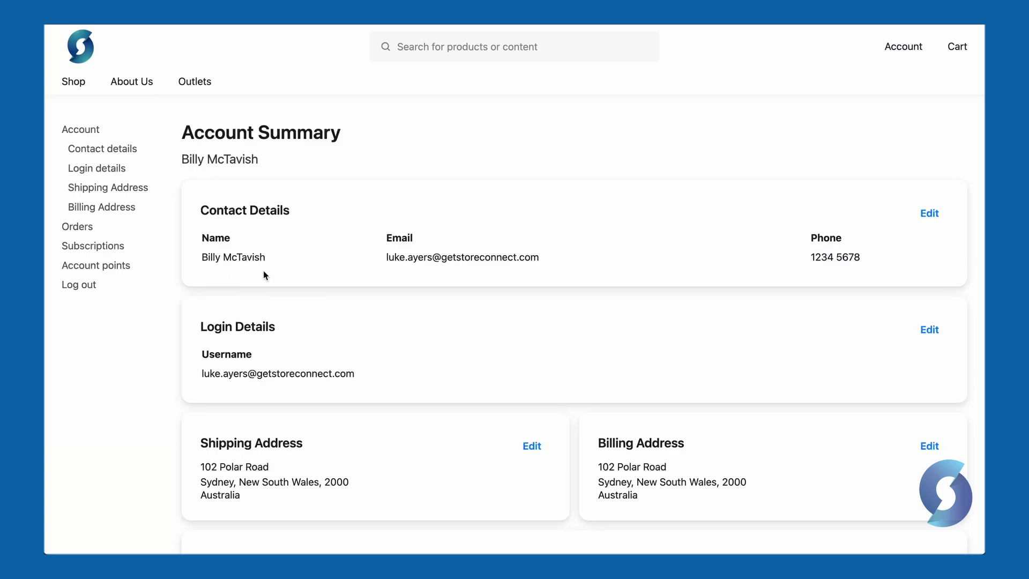
{"action": "scroll", "coordinate": [406, 382], "scroll_direction": "down", "scroll_amount": 5}
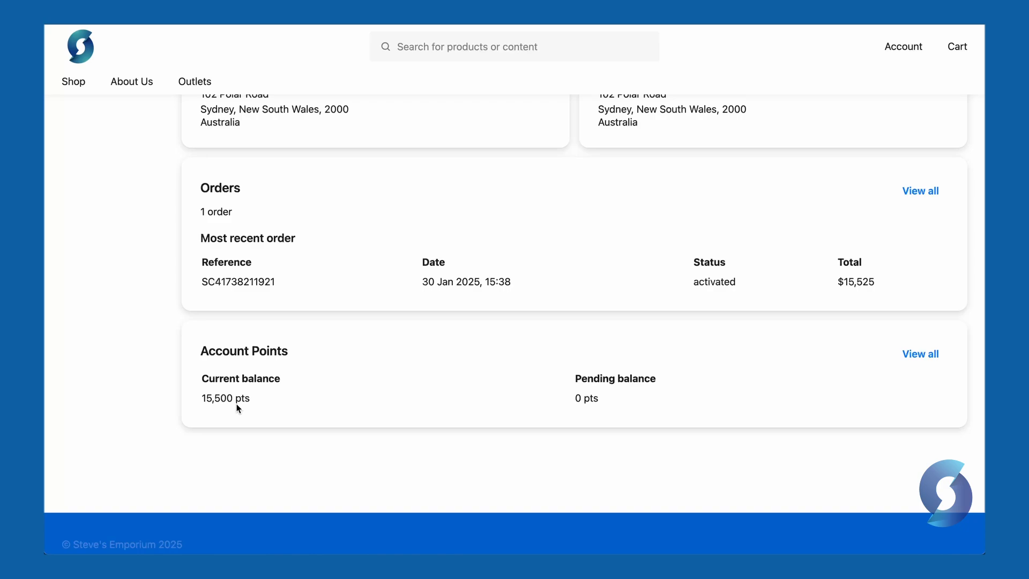
{"action": "scroll", "coordinate": [314, 269], "scroll_direction": "up", "scroll_amount": 5}
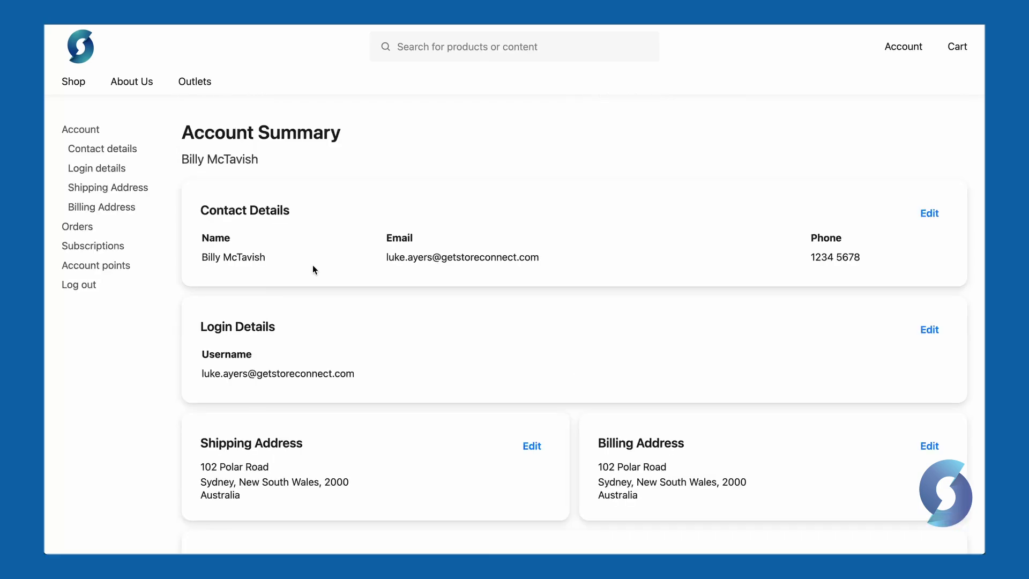
Add the Steve Plushie from the shop to the cart, apply points to it, and proceed to checkout
{"action": "left_click", "coordinate": [75, 85]}
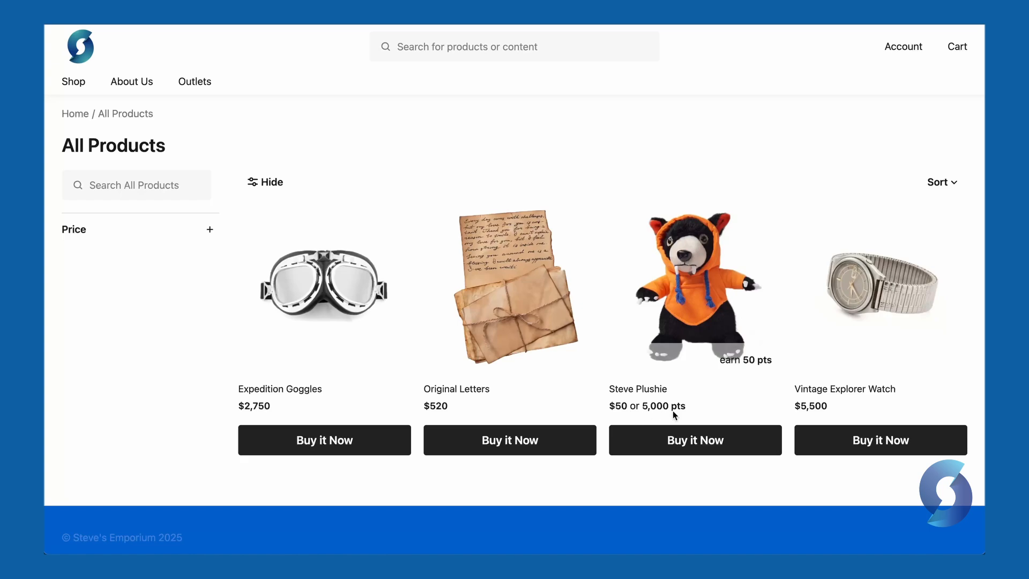
{"action": "left_click", "coordinate": [709, 451]}
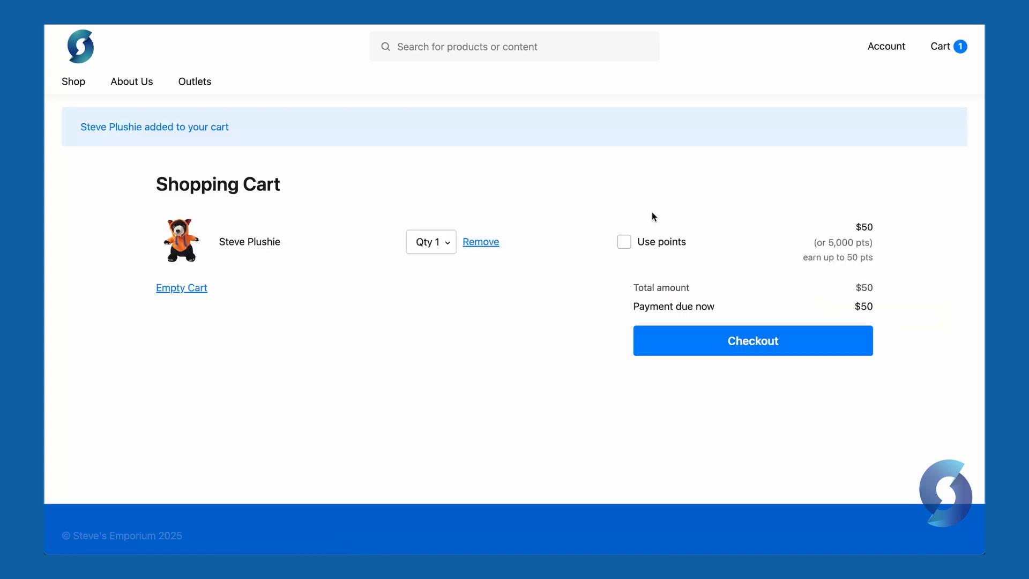
{"action": "left_click", "coordinate": [624, 244]}
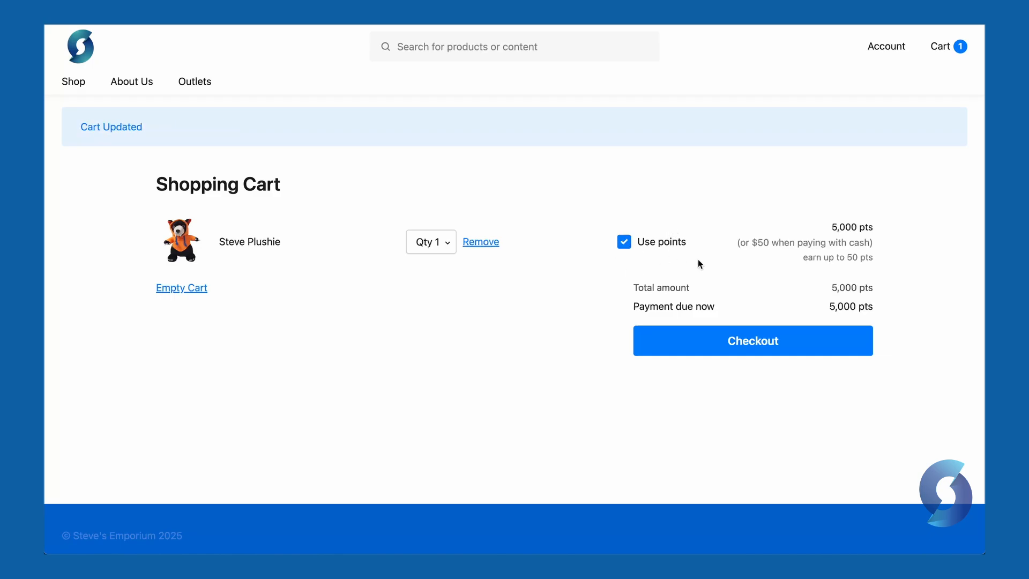
{"action": "left_click", "coordinate": [753, 340]}
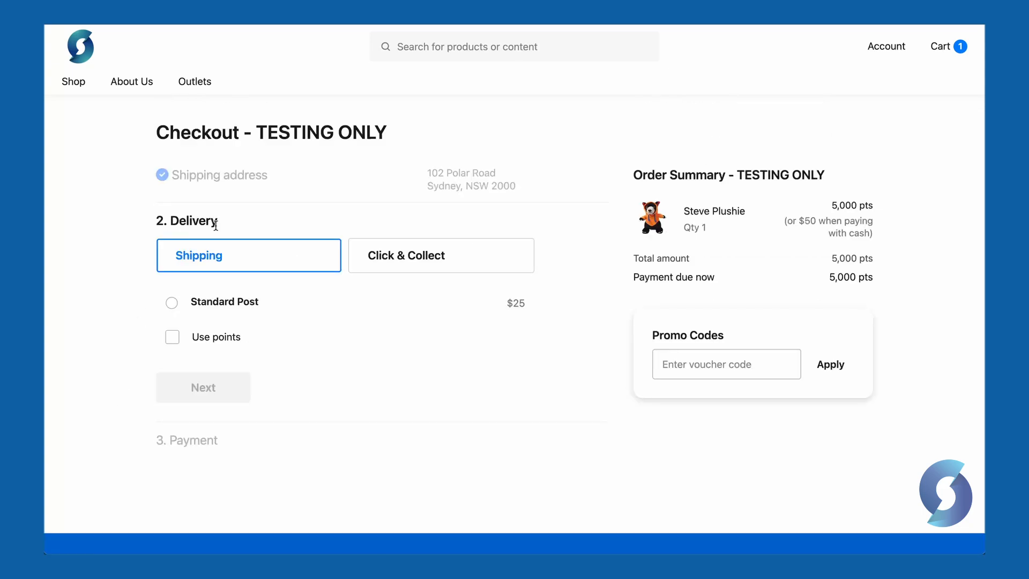
Select Standard Post shipping with Use points enabled and complete the order
{"action": "left_click", "coordinate": [171, 302]}
{"action": "left_click", "coordinate": [173, 338]}
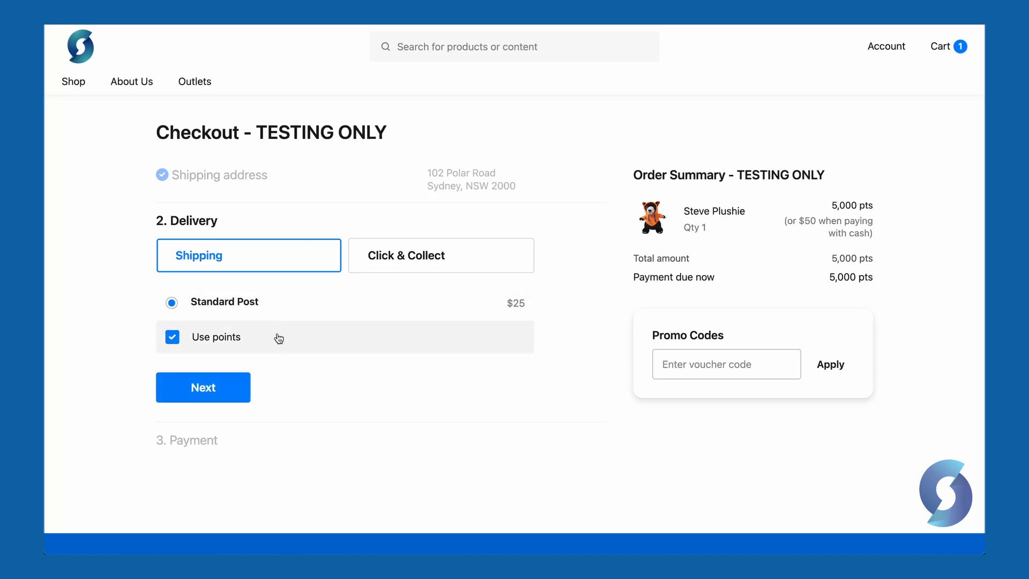
{"action": "left_click", "coordinate": [195, 382]}
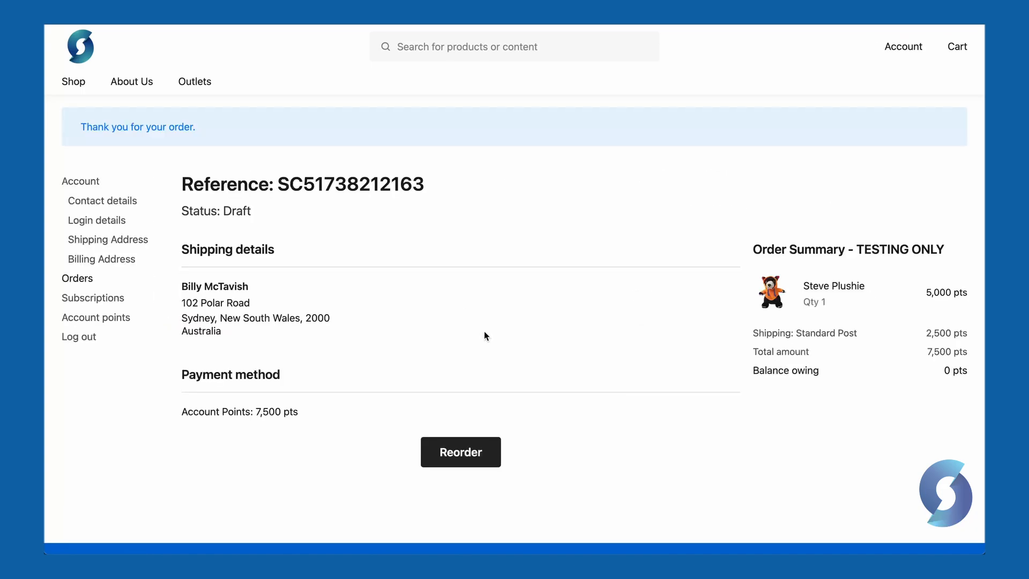
Check the points in the customer's storefront account summary and inspect the order's Account Points payment in StoreConnect
{"action": "left_click", "coordinate": [82, 183]}
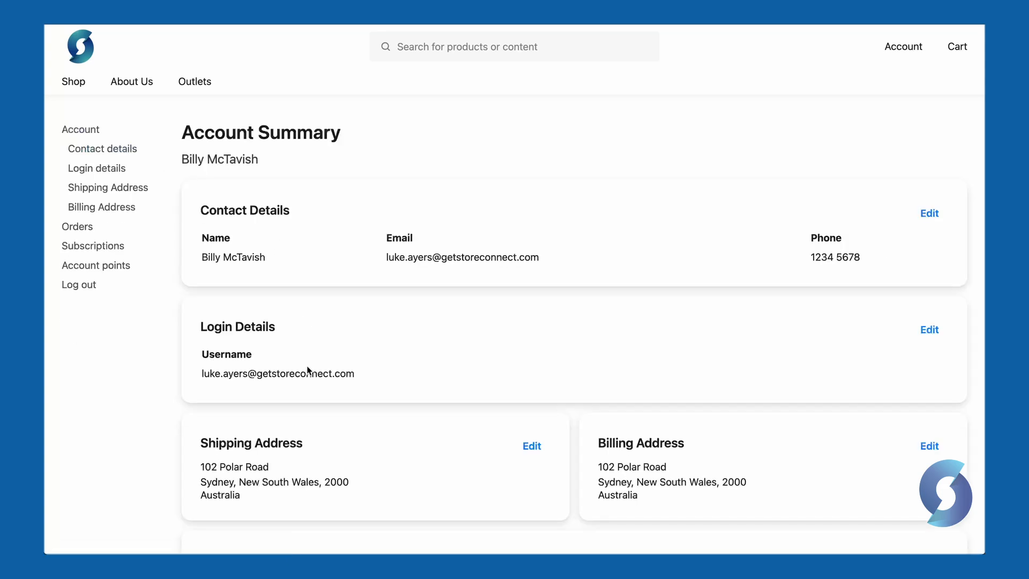
{"action": "scroll", "coordinate": [308, 370], "scroll_direction": "down", "scroll_amount": 6}
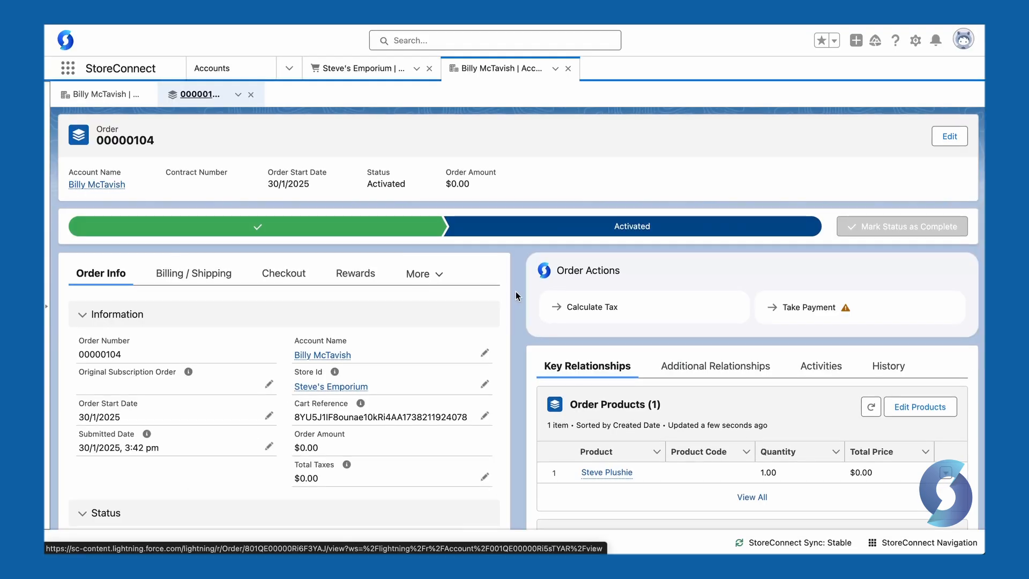
{"action": "scroll", "coordinate": [516, 369], "scroll_direction": "down", "scroll_amount": 3}
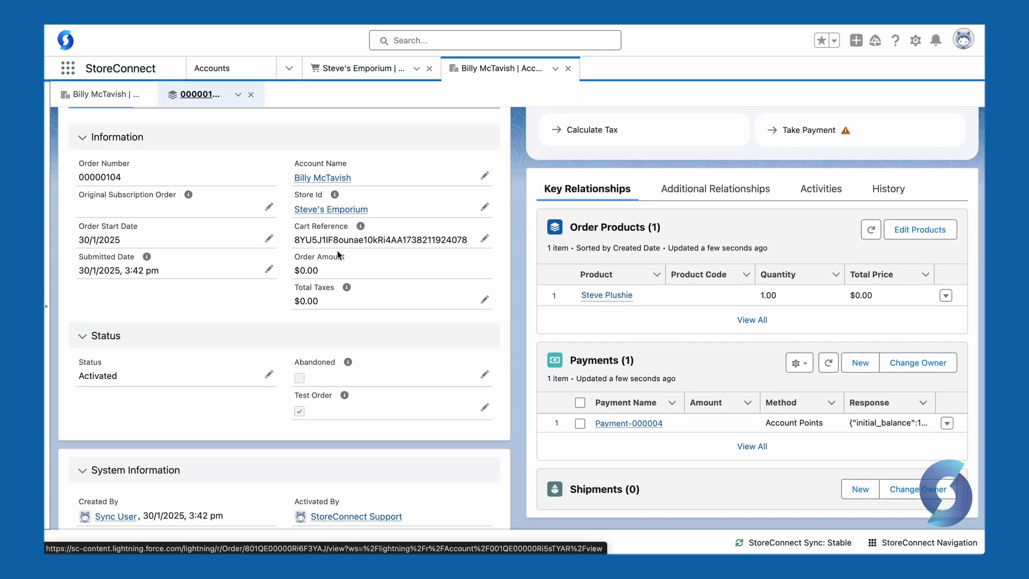
{"action": "left_click", "coordinate": [612, 423]}
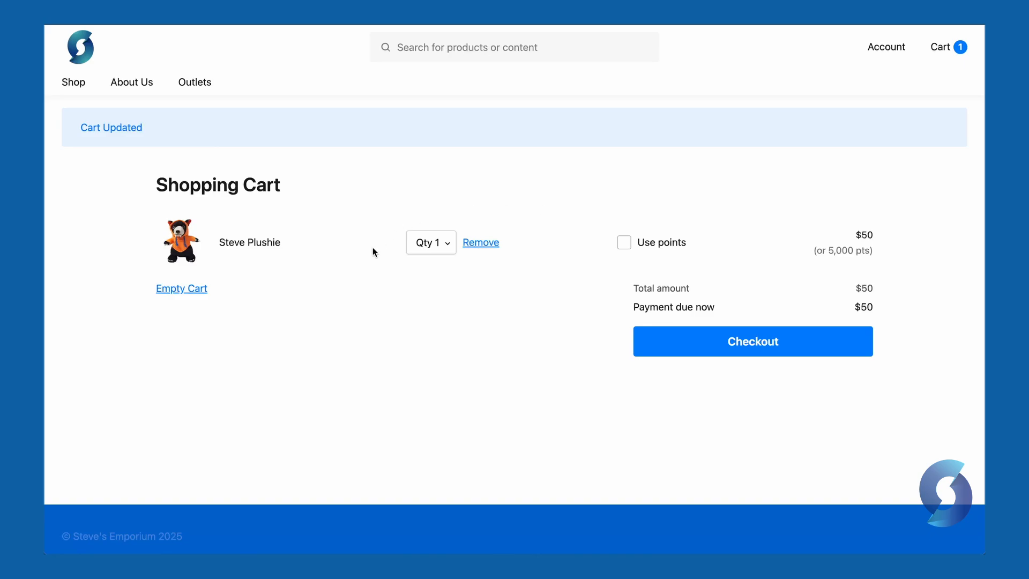
Apply points to the Steve Plushie in the storefront cart, and check out with Standard Post shipping without using points
{"action": "left_click", "coordinate": [624, 244]}
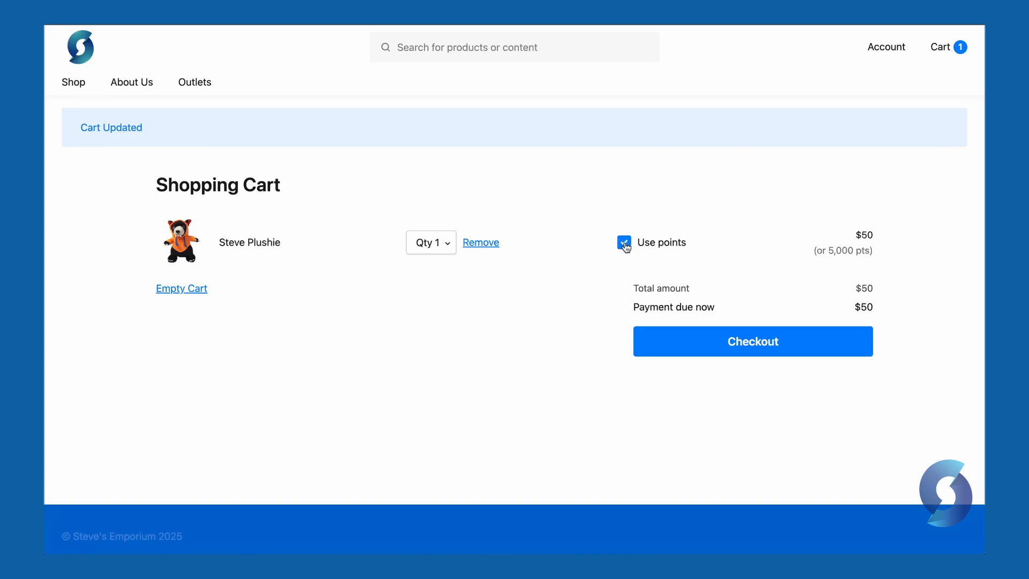
{"action": "left_click", "coordinate": [753, 343]}
{"action": "left_click", "coordinate": [230, 521]}
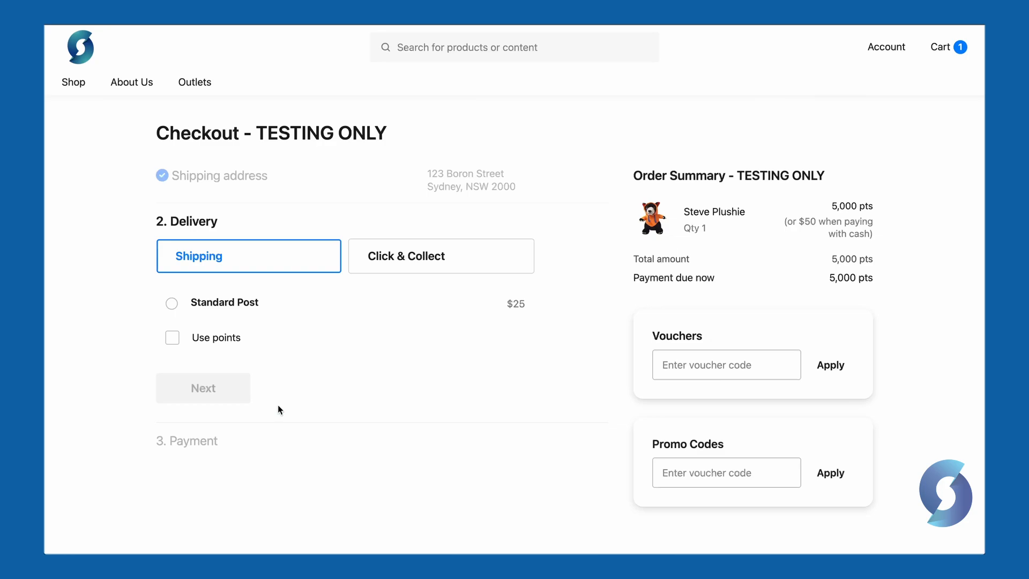
{"action": "left_click", "coordinate": [172, 307]}
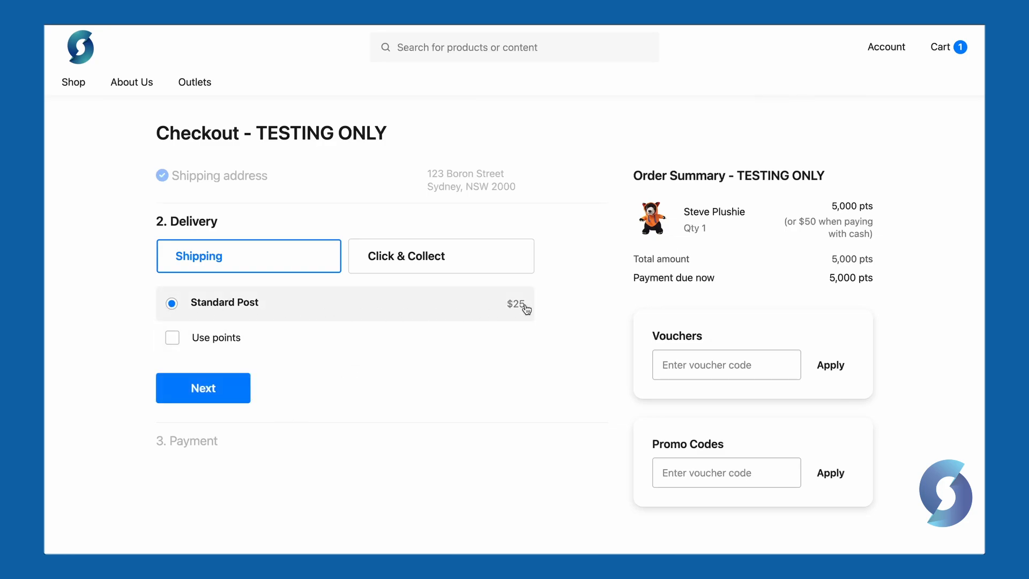
{"action": "left_click", "coordinate": [225, 388]}
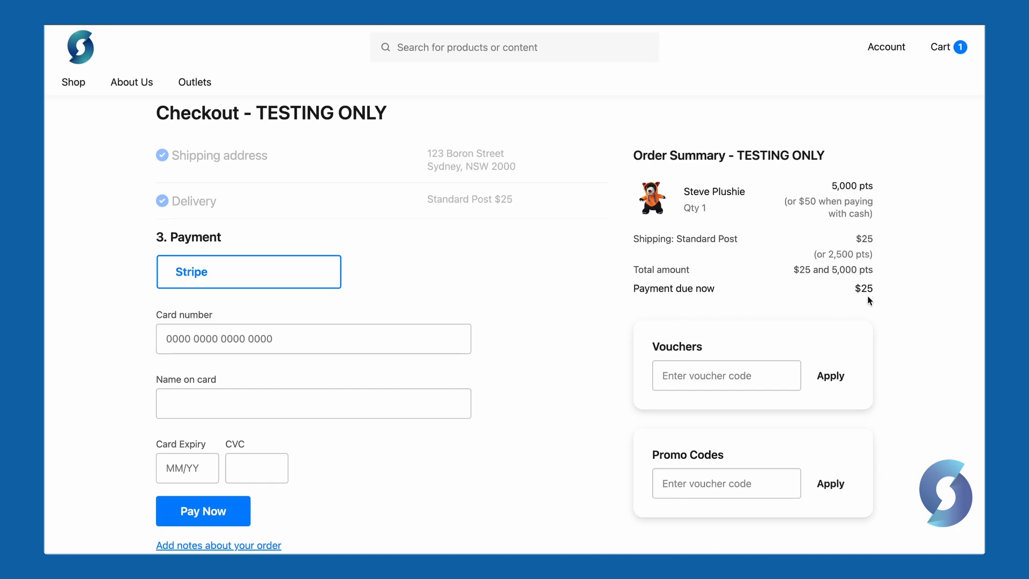
Fill in the Stripe card number, name on card, expiry and CVC, and pay for the order
{"action": "scroll", "coordinate": [403, 339], "scroll_direction": "down", "scroll_amount": 1}
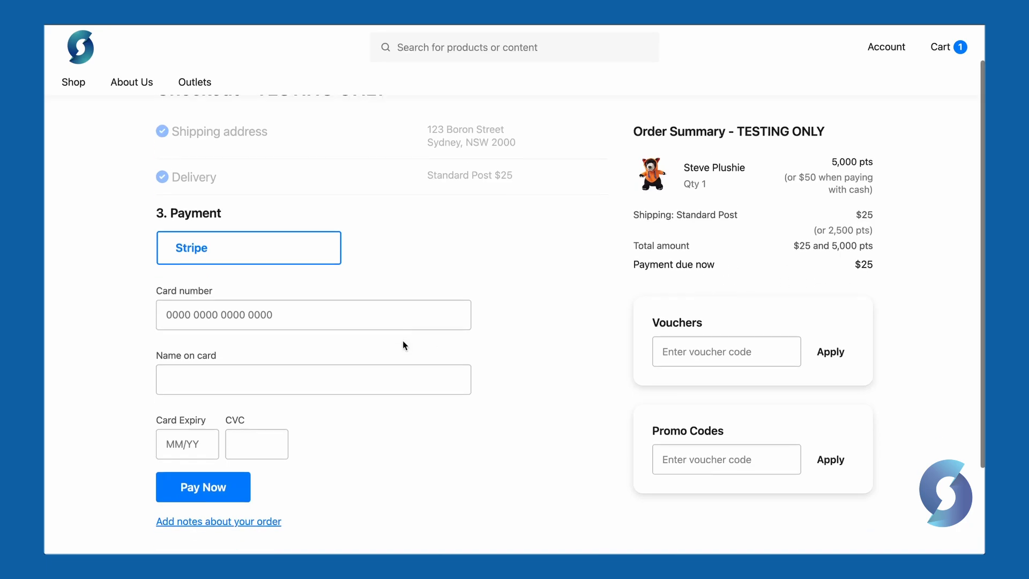
{"action": "left_click", "coordinate": [373, 313]}
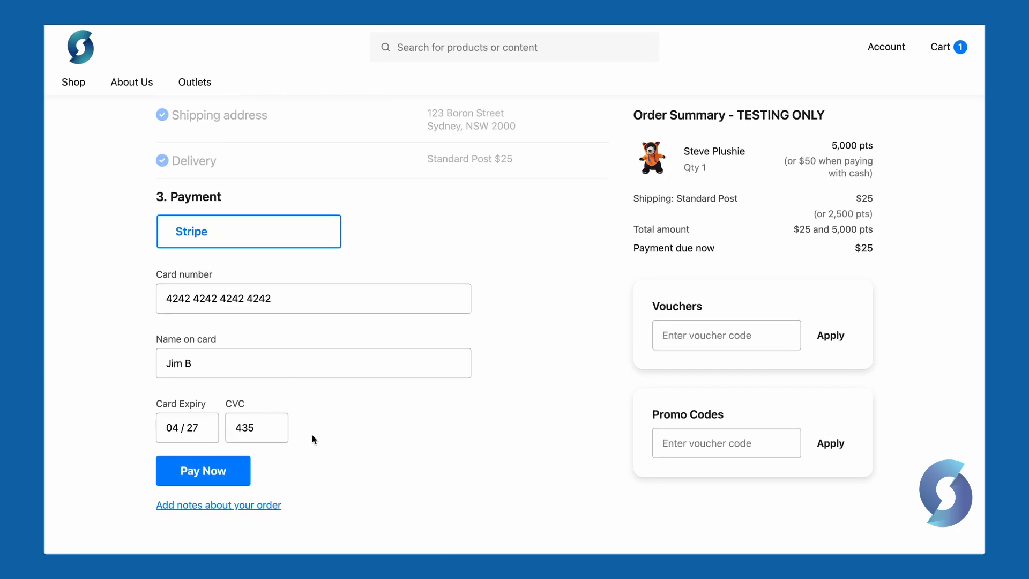
{"action": "left_click", "coordinate": [205, 471]}
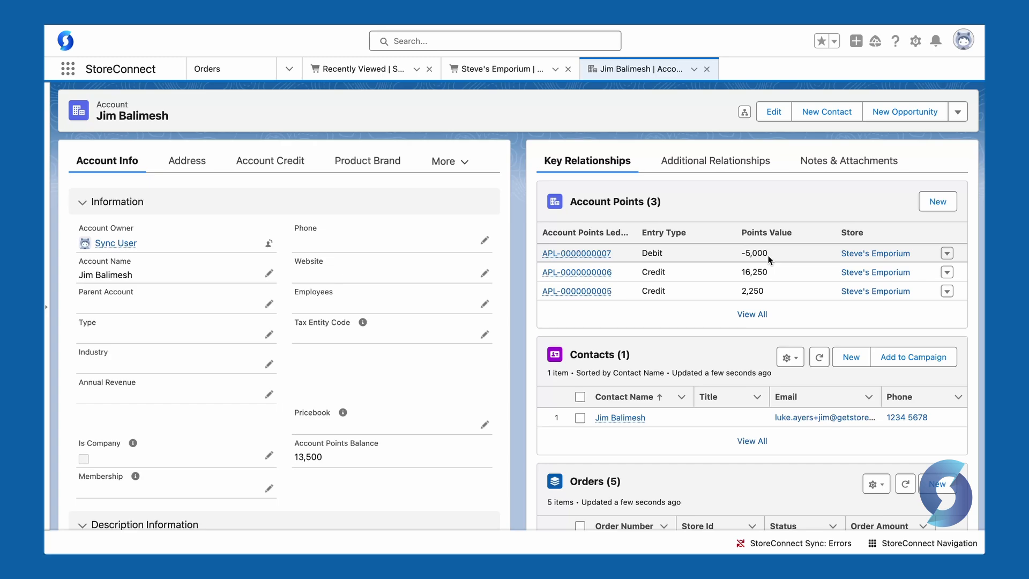
Review the account points entries, orders and Account Points Balance on the customer's StoreConnect account
{"action": "scroll", "coordinate": [769, 260], "scroll_direction": "down", "scroll_amount": 3}
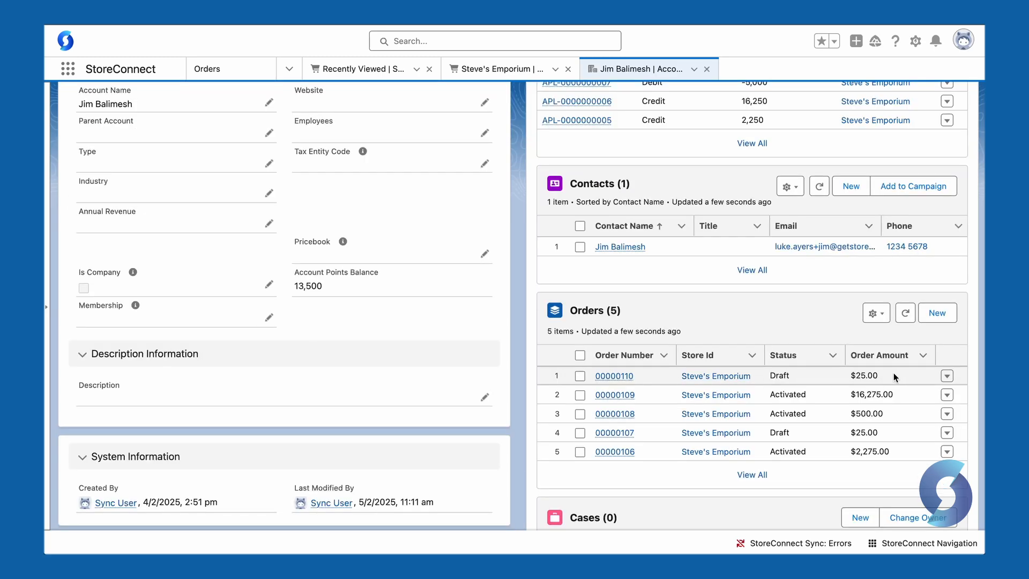
{"action": "scroll", "coordinate": [893, 372], "scroll_direction": "up", "scroll_amount": 2}
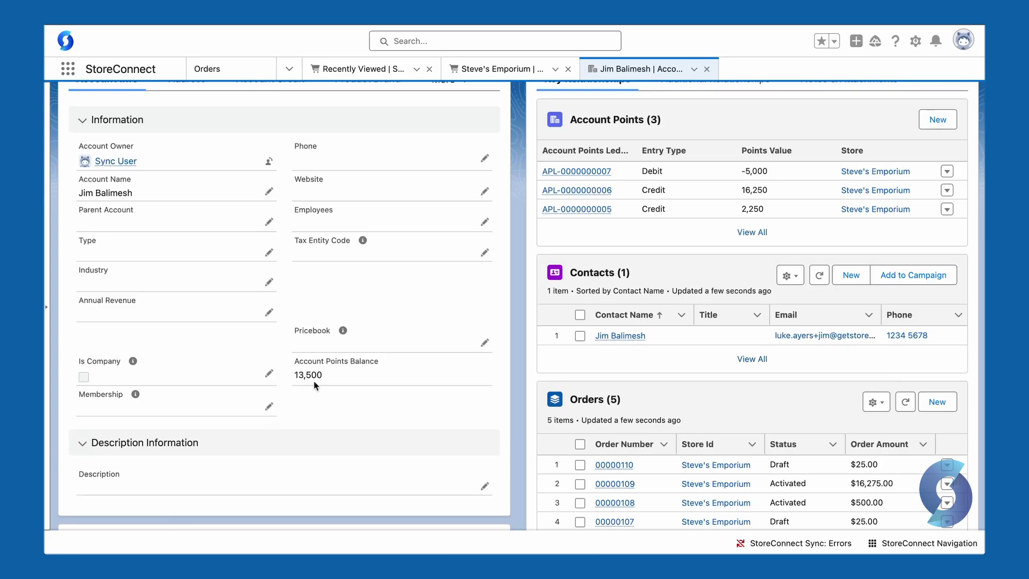